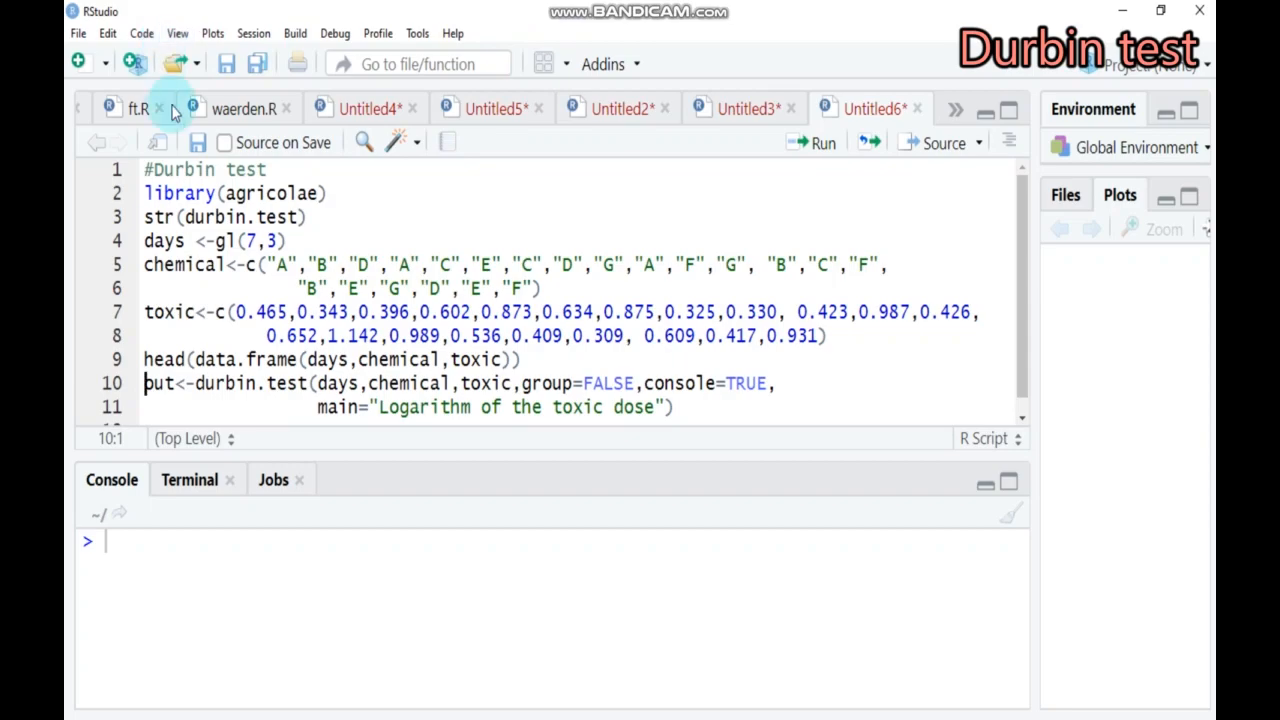
Run the script lines that load the agricolae library and show the structure of durbin.test
{"action": "left_click", "coordinate": [336, 196]}
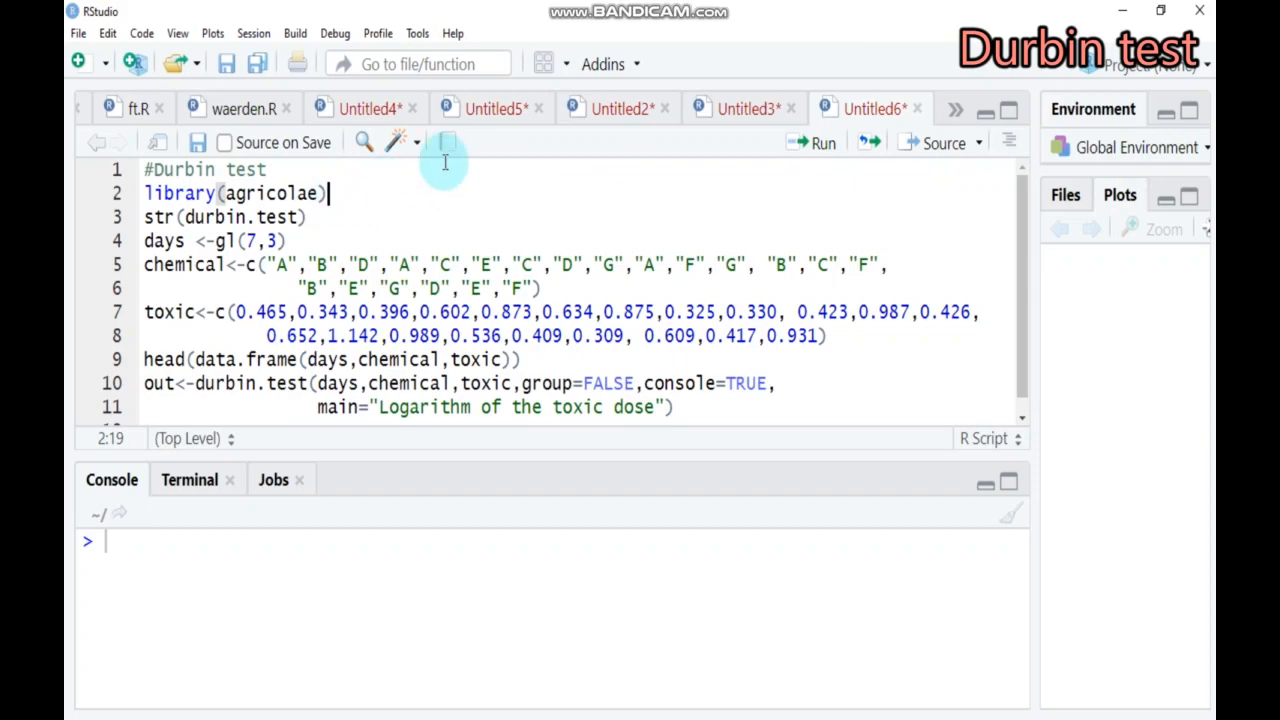
{"action": "left_click", "coordinate": [820, 145]}
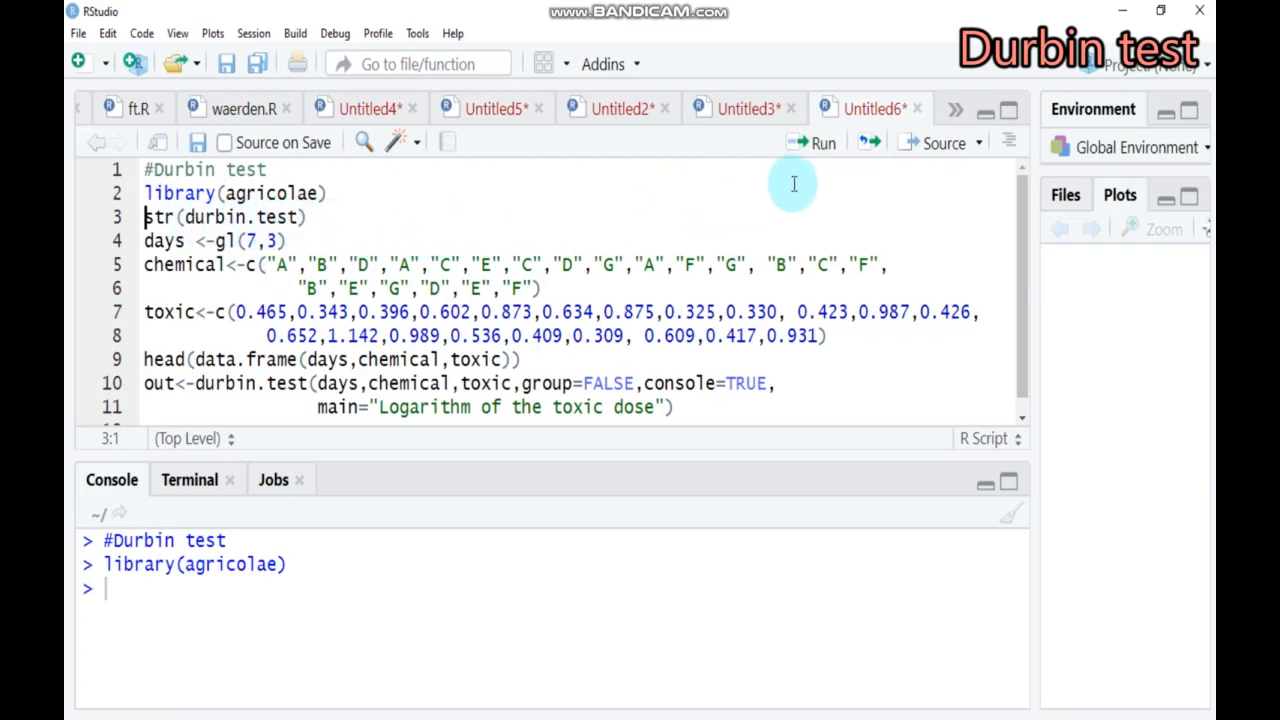
{"action": "left_click", "coordinate": [799, 149]}
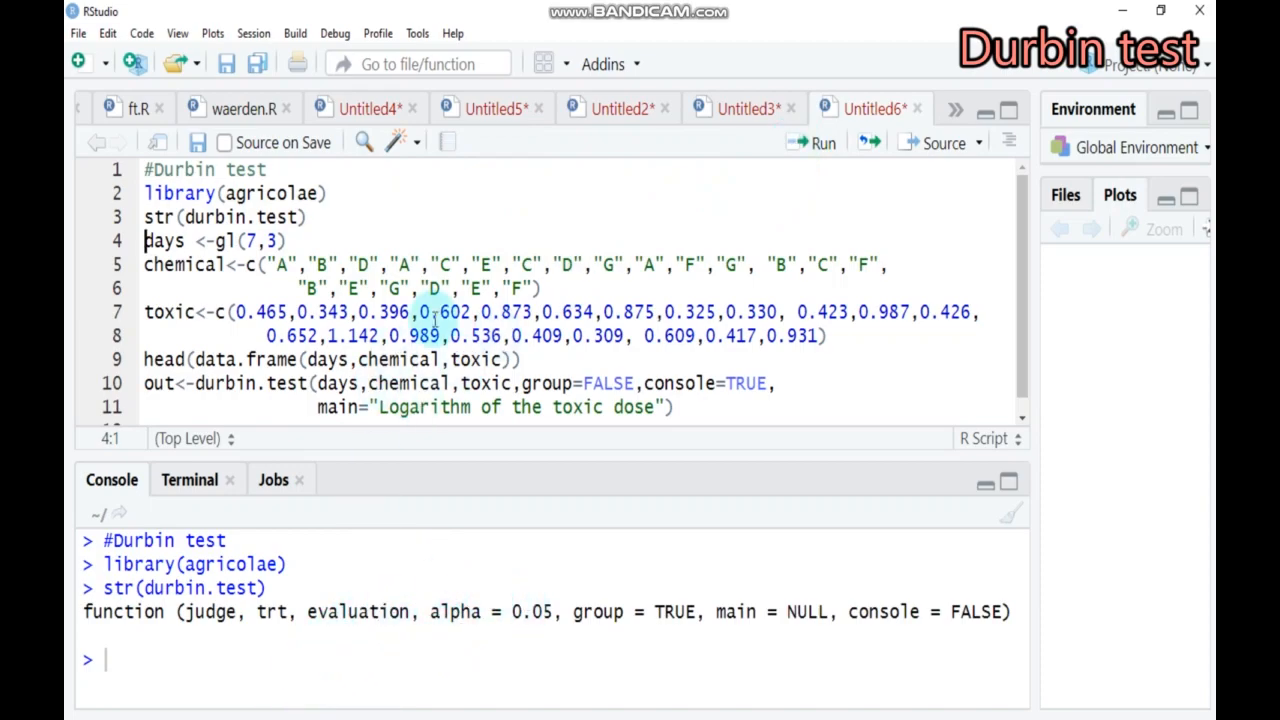
Run the script statements that define the chemical and toxic vectors
{"action": "left_click", "coordinate": [408, 203]}
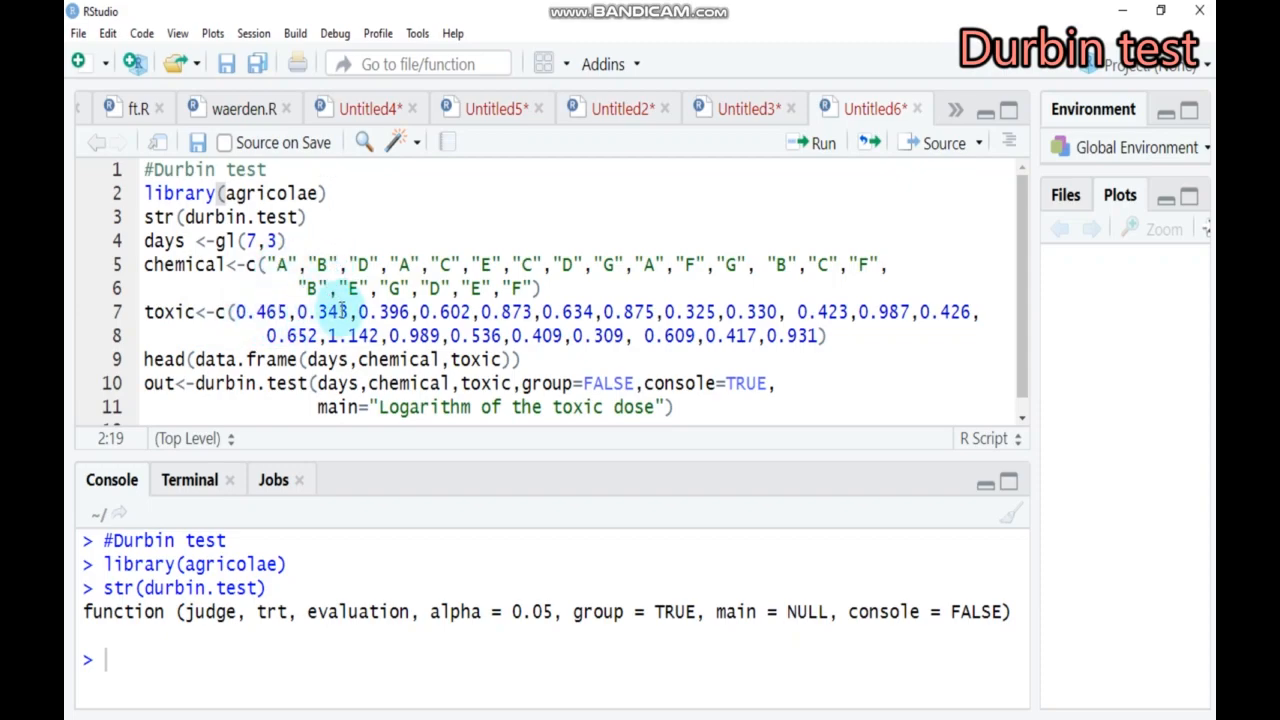
{"action": "left_click", "coordinate": [824, 337]}
{"action": "left_click", "coordinate": [542, 288]}
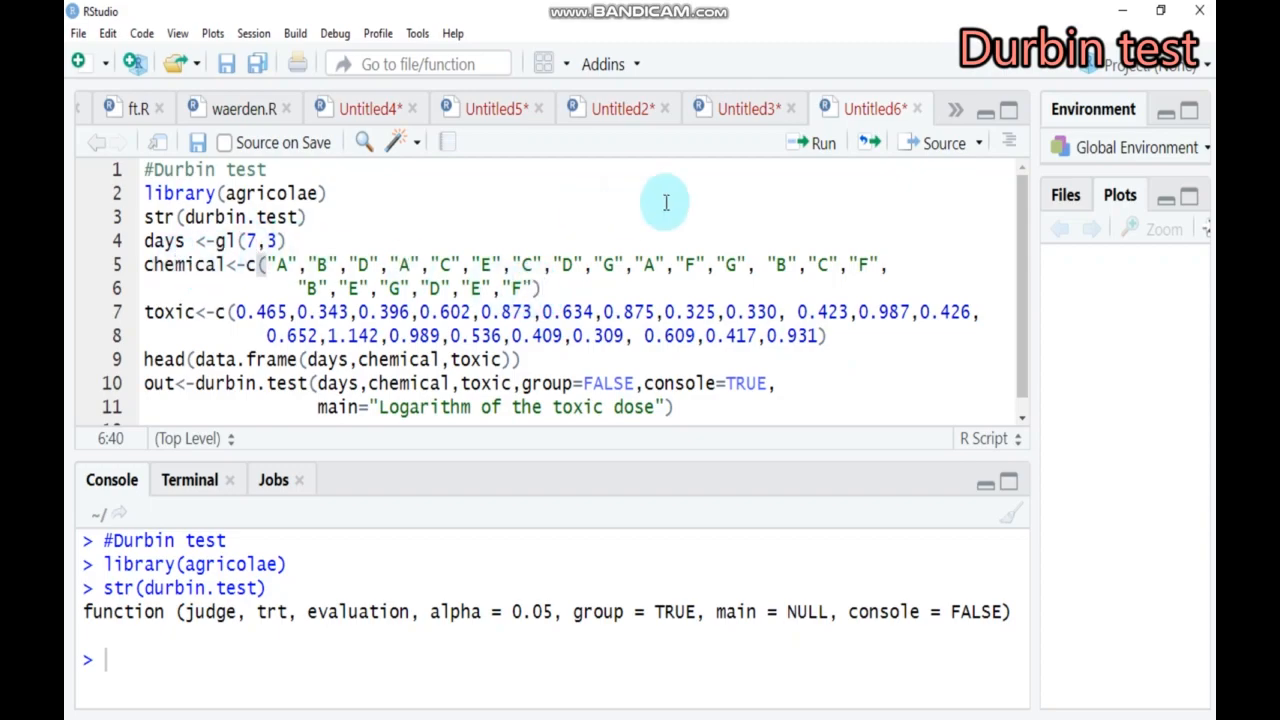
{"action": "left_click", "coordinate": [812, 143]}
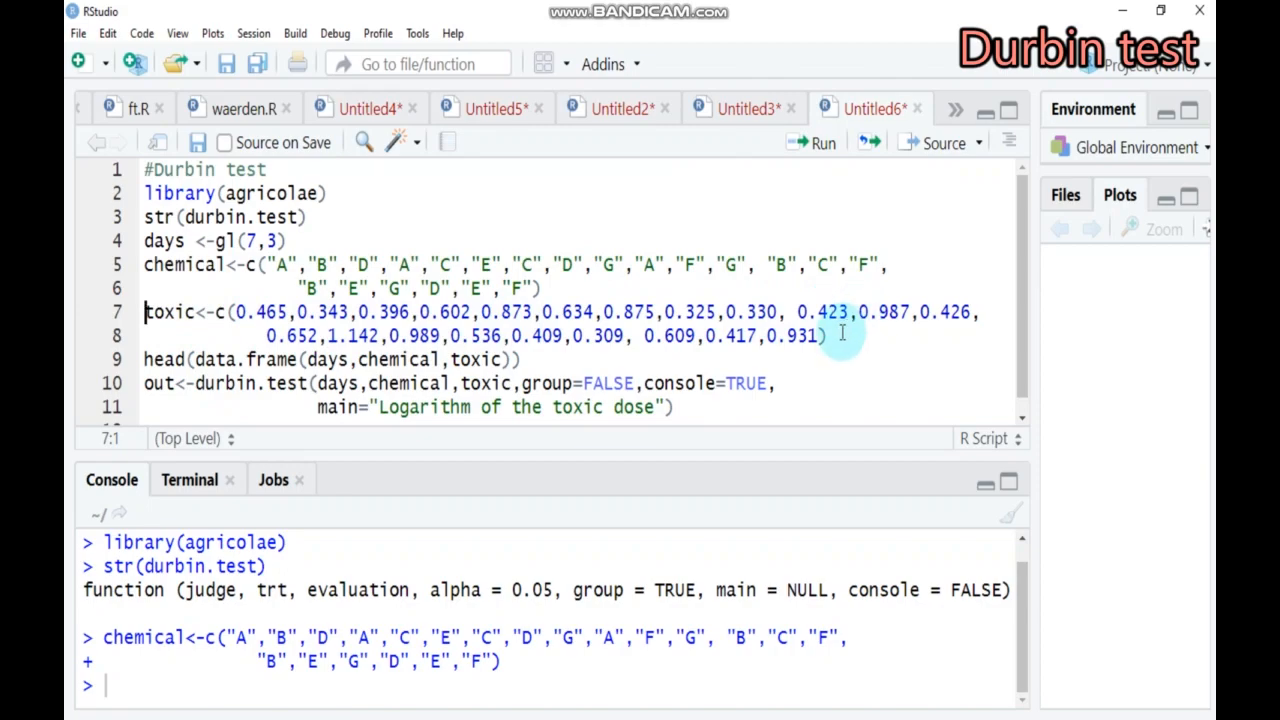
{"action": "left_click", "coordinate": [816, 143]}
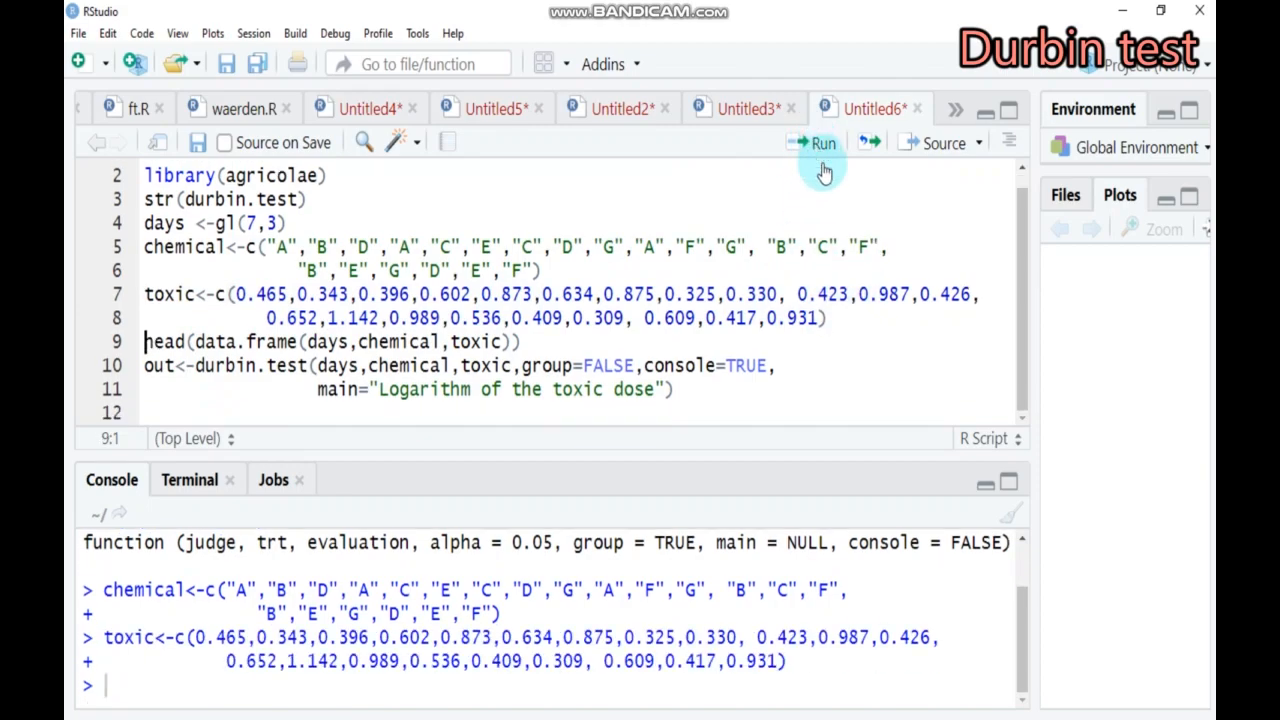
Run the head(data.frame(days,chemical,toxic)) line and look through the first data rows in the console
{"action": "left_click", "coordinate": [530, 342]}
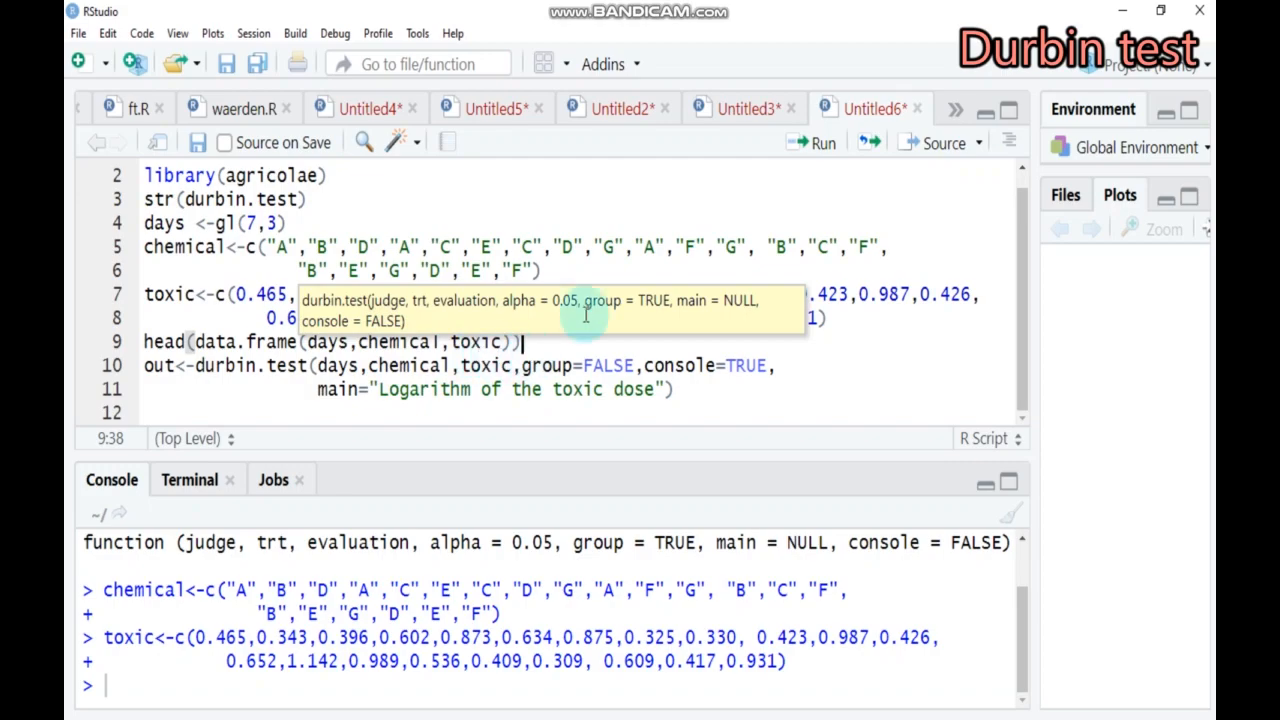
{"action": "left_click", "coordinate": [824, 145]}
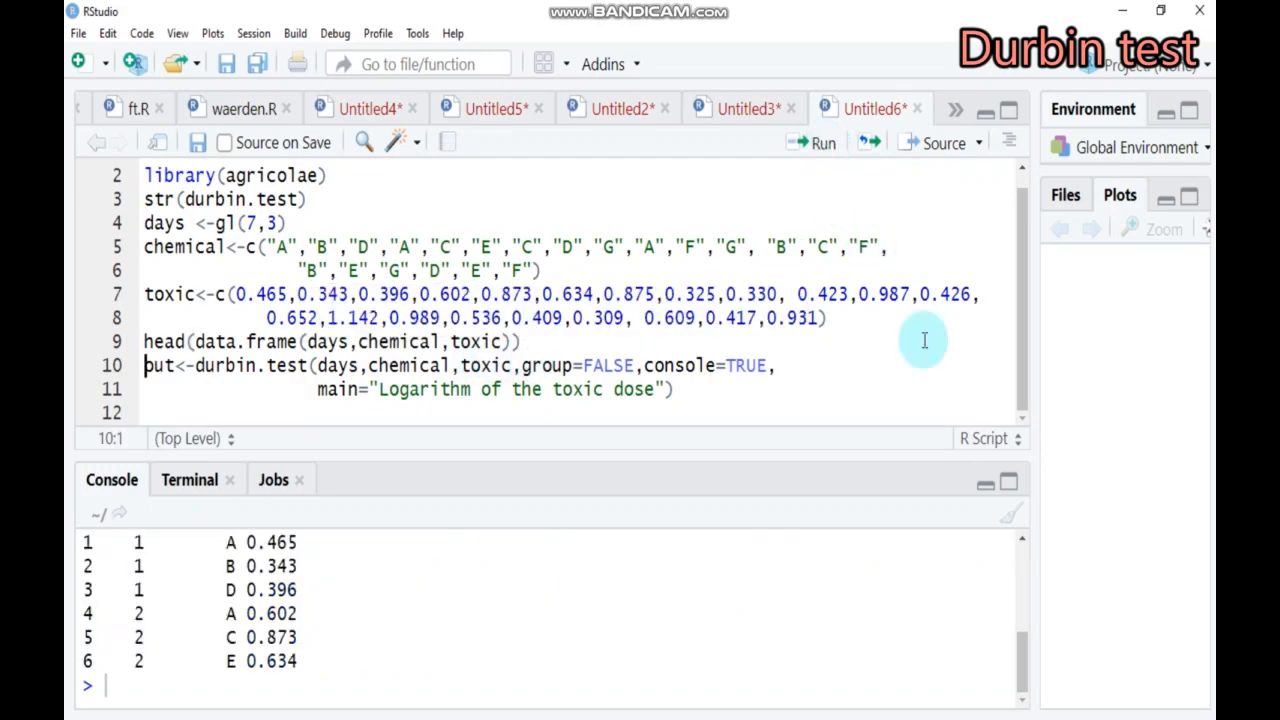
{"action": "left_click", "coordinate": [1024, 542]}
{"action": "left_click", "coordinate": [1024, 541]}
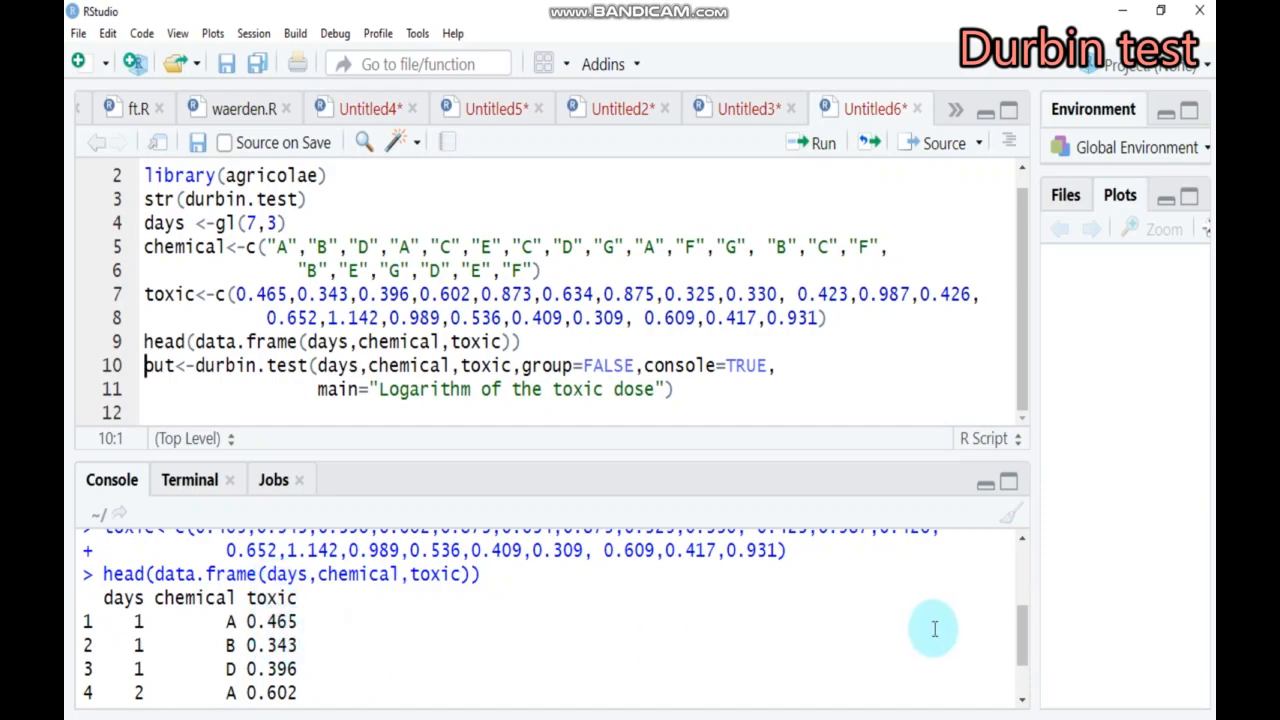
{"action": "left_click", "coordinate": [1025, 705]}
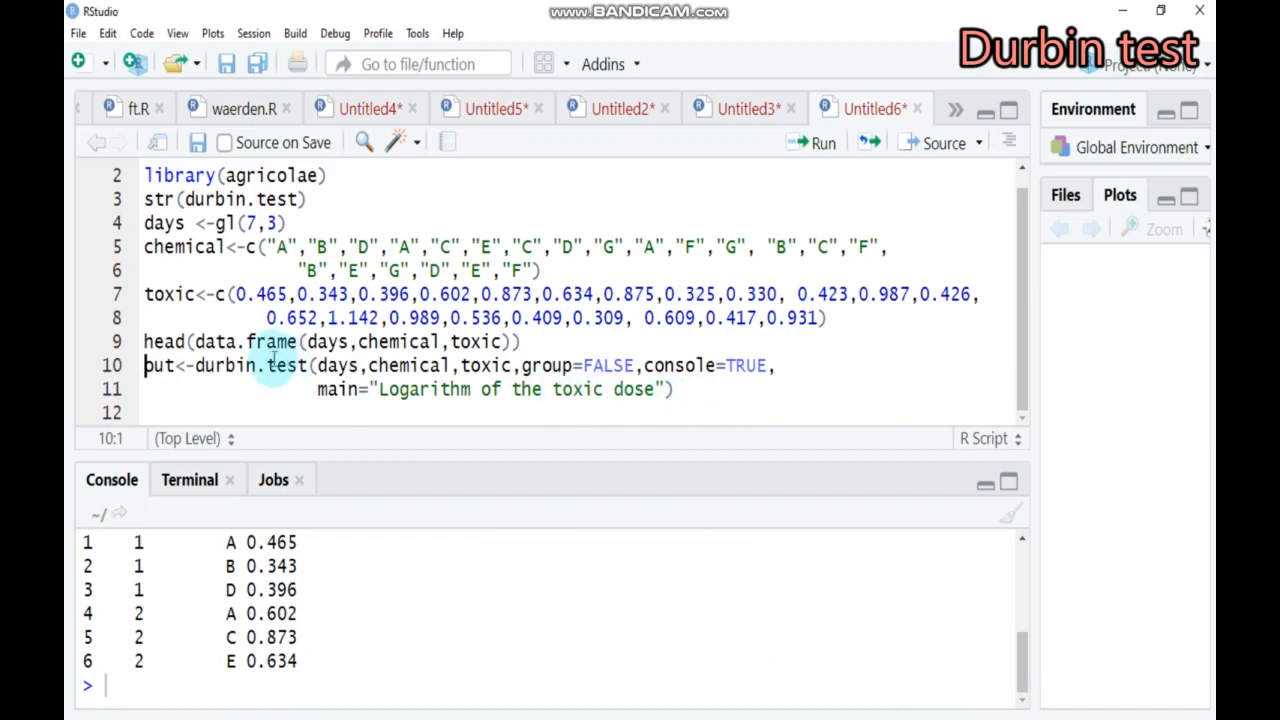
Rename the Durbin test result variable on line 10 to wak and run the durbin.test statement
{"action": "key", "text": "BackSpace"}
{"action": "key", "text": "BackSpace"}
{"action": "key", "text": "BackSpace"}
{"action": "type", "text": "wa"}
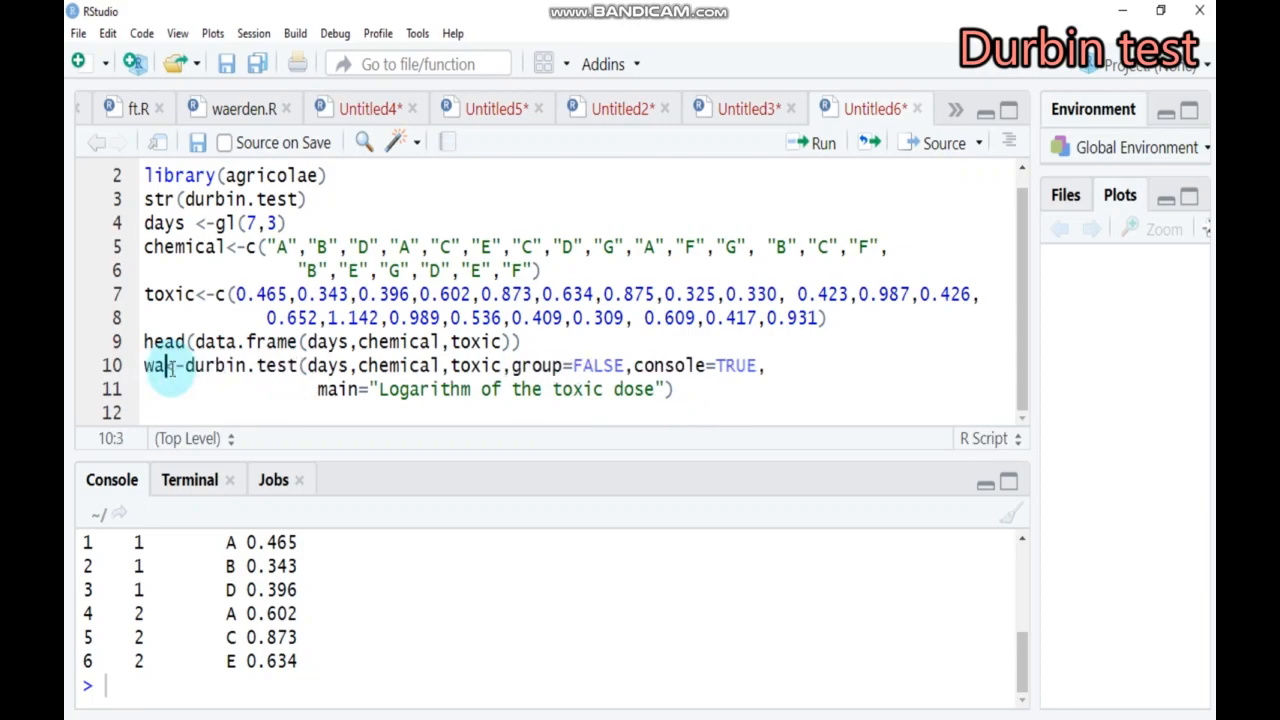
{"action": "type", "text": "k"}
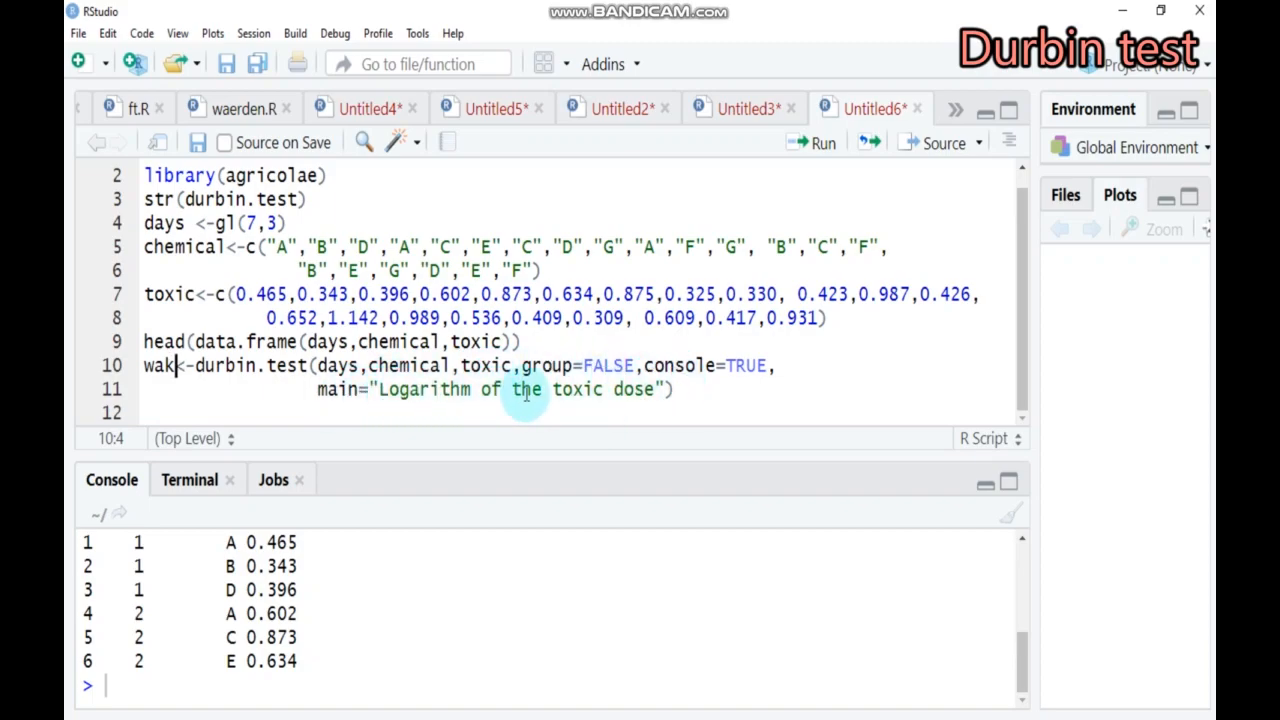
{"action": "left_click", "coordinate": [681, 388]}
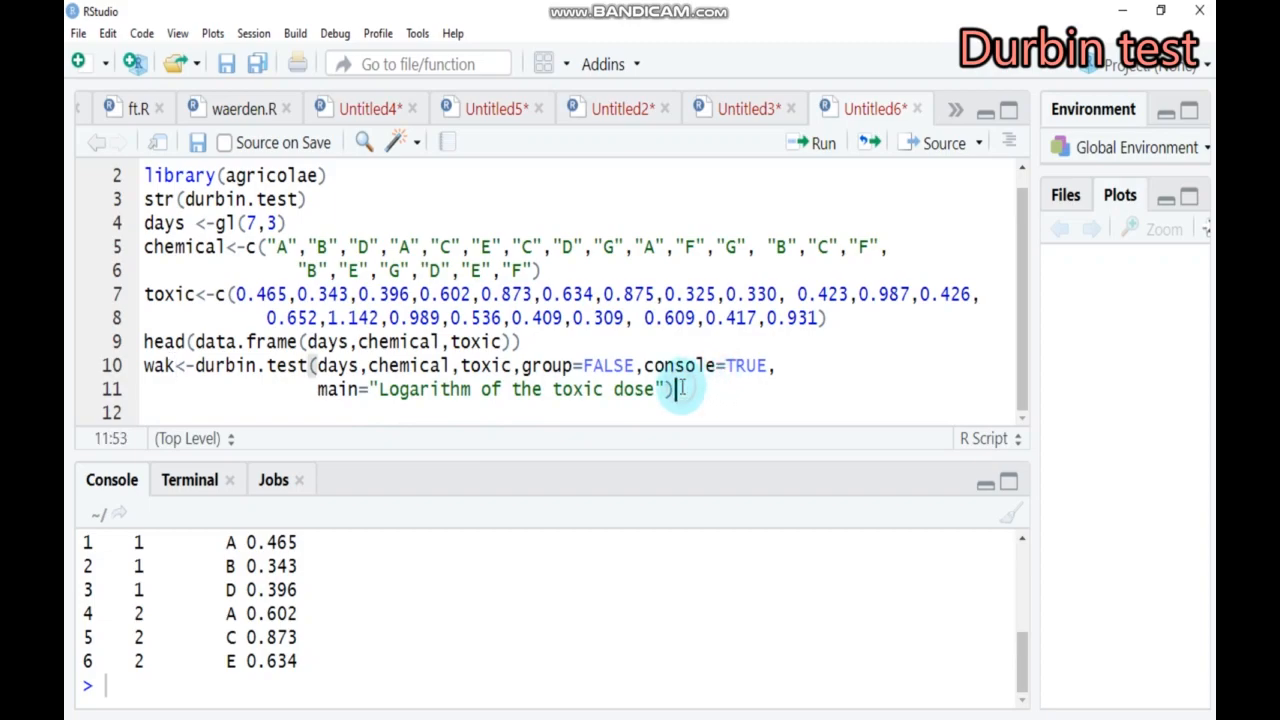
{"action": "left_click", "coordinate": [823, 145]}
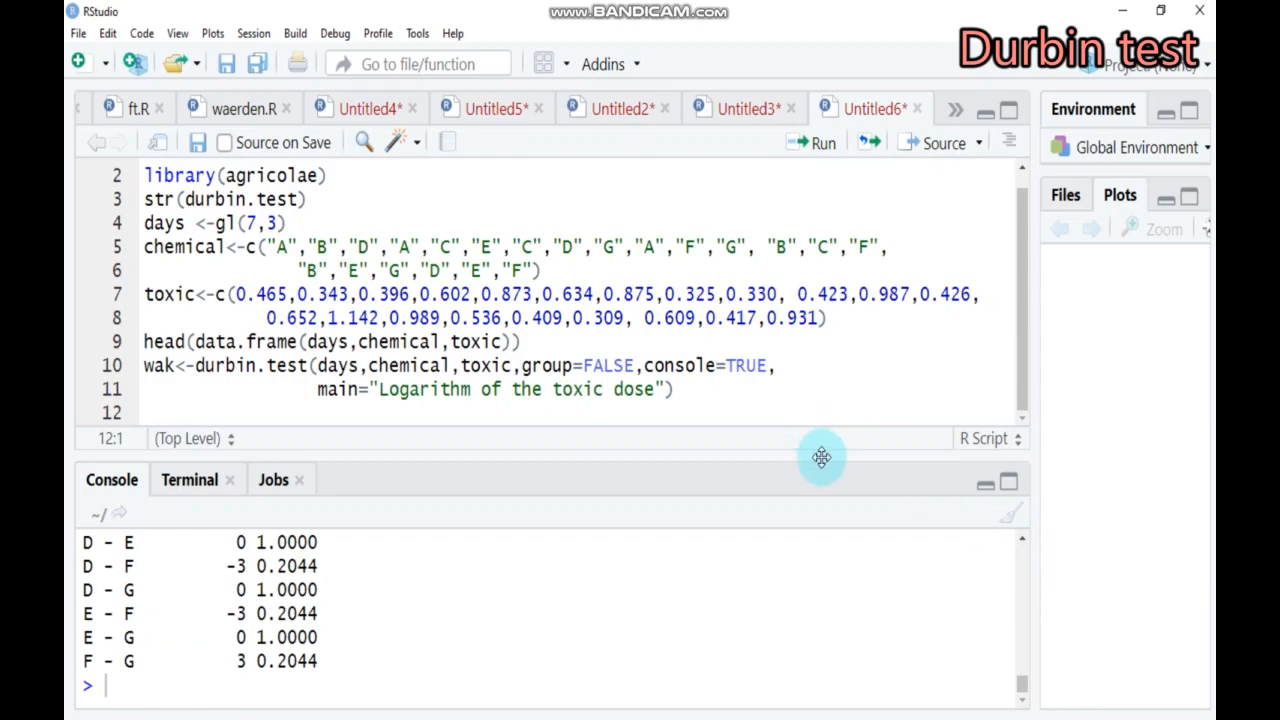
Enlarge the console and examine the Durbin test output, covering rank sums, test statistics, BIB parameters and the pairwise treatment comparisons
{"action": "left_click_drag", "start_coordinate": [821, 459], "coordinate": [820, 140]}
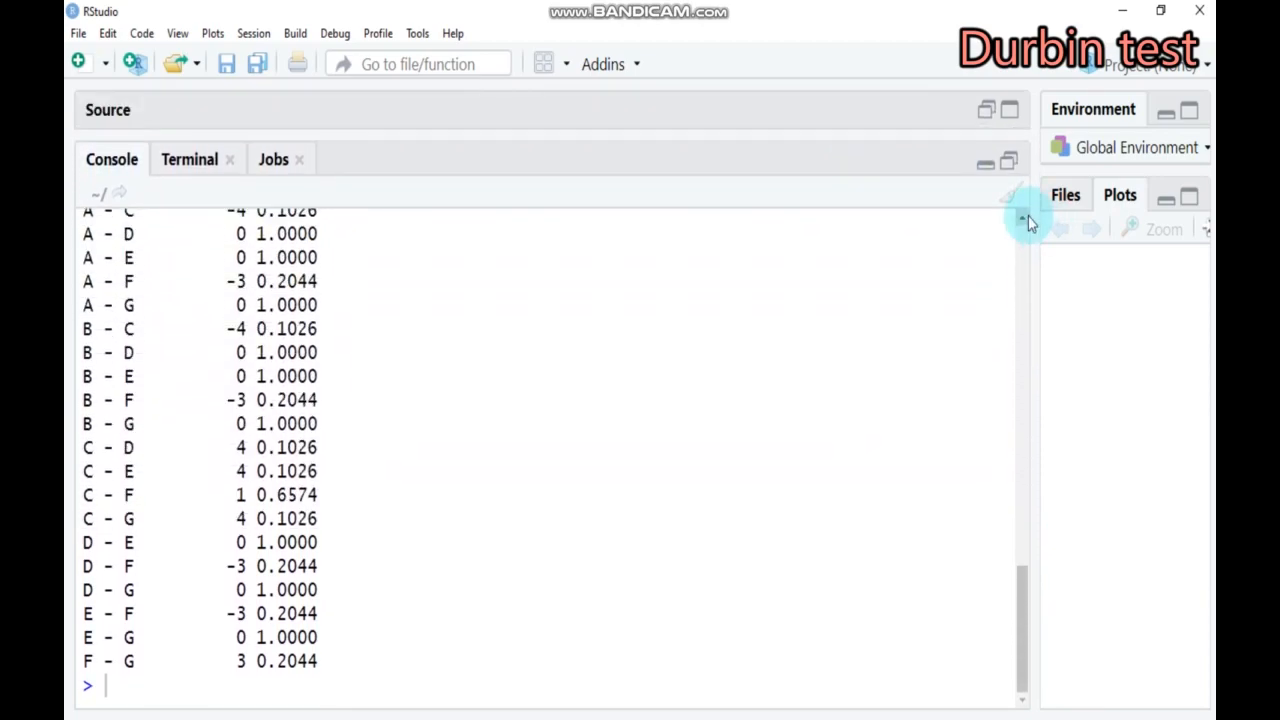
{"action": "left_click_drag", "start_coordinate": [1025, 218], "coordinate": [1029, 221]}
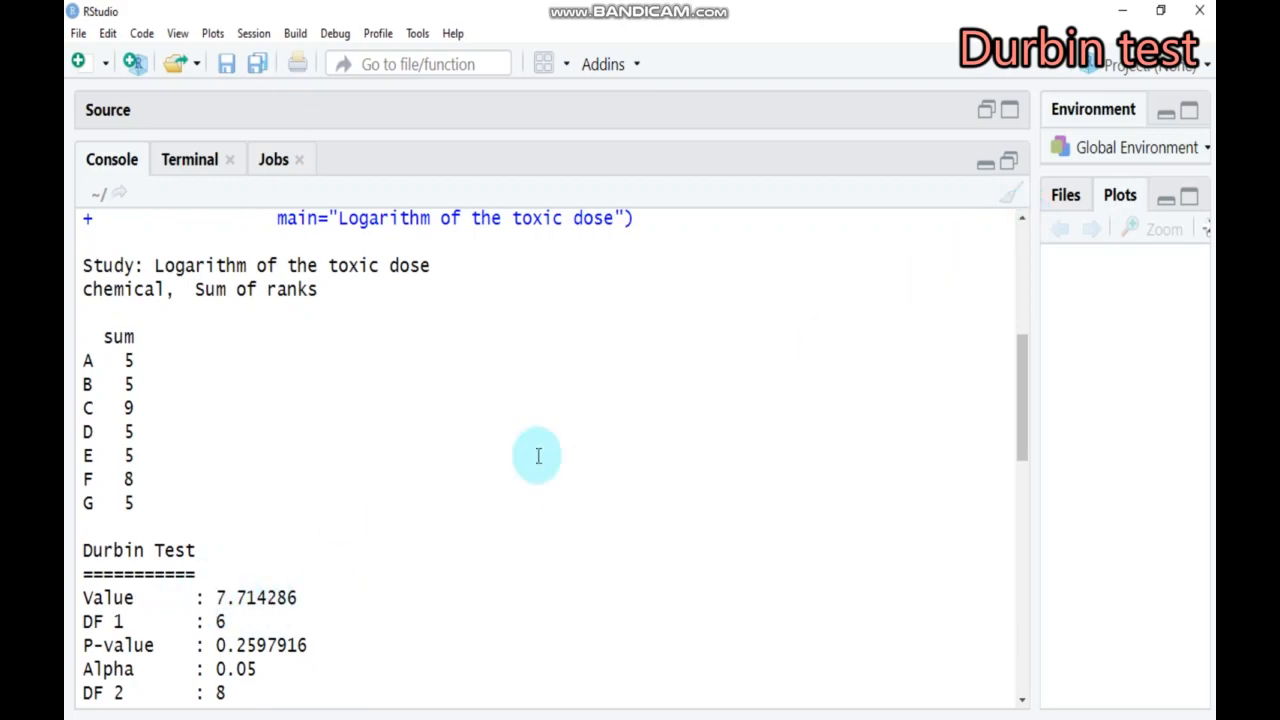
{"action": "left_click_drag", "start_coordinate": [1023, 700], "coordinate": [1023, 700]}
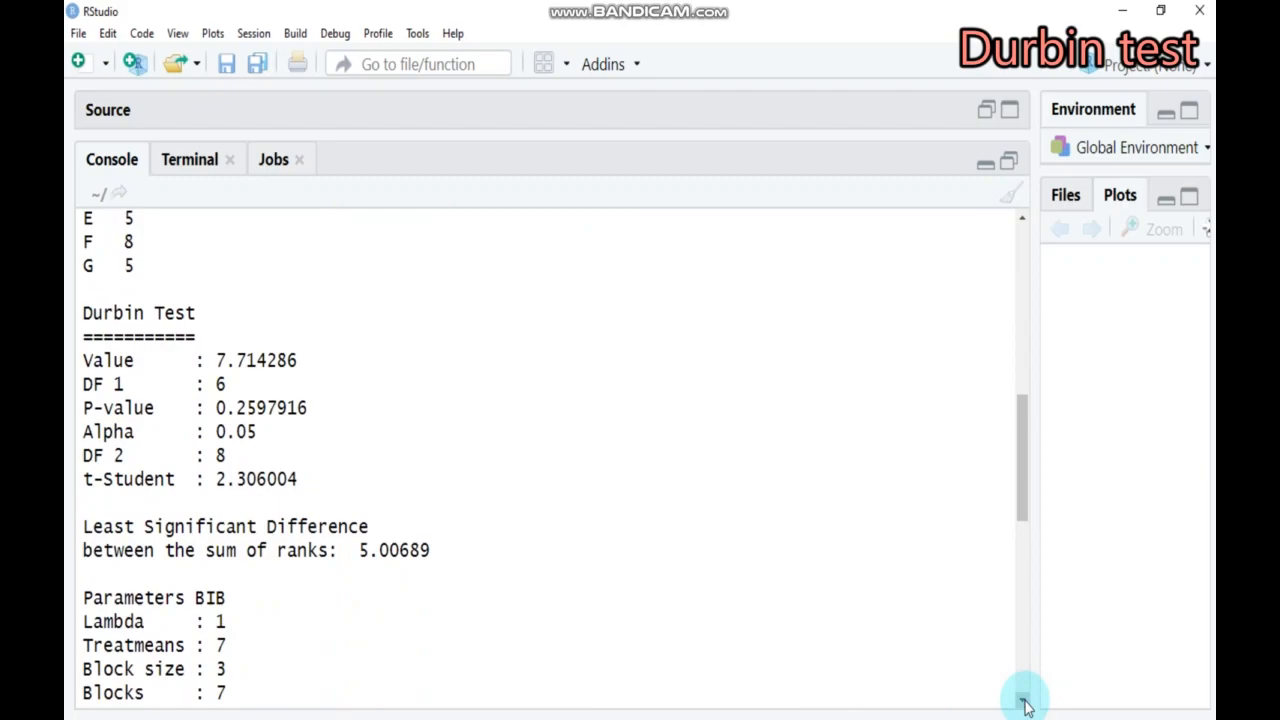
{"action": "left_click", "coordinate": [1025, 701]}
{"action": "left_click", "coordinate": [1025, 701]}
{"action": "left_click", "coordinate": [1025, 701]}
{"action": "left_click", "coordinate": [1025, 701]}
{"action": "left_click", "coordinate": [1025, 701]}
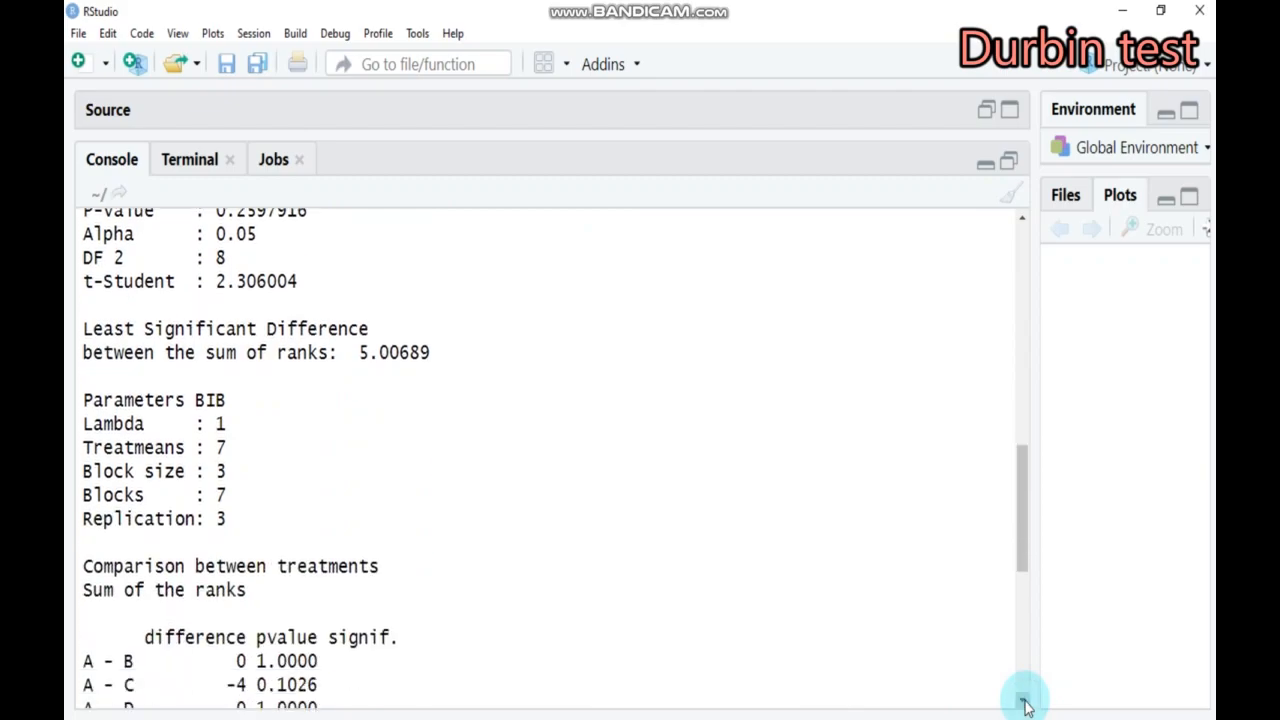
{"action": "left_click", "coordinate": [1025, 701]}
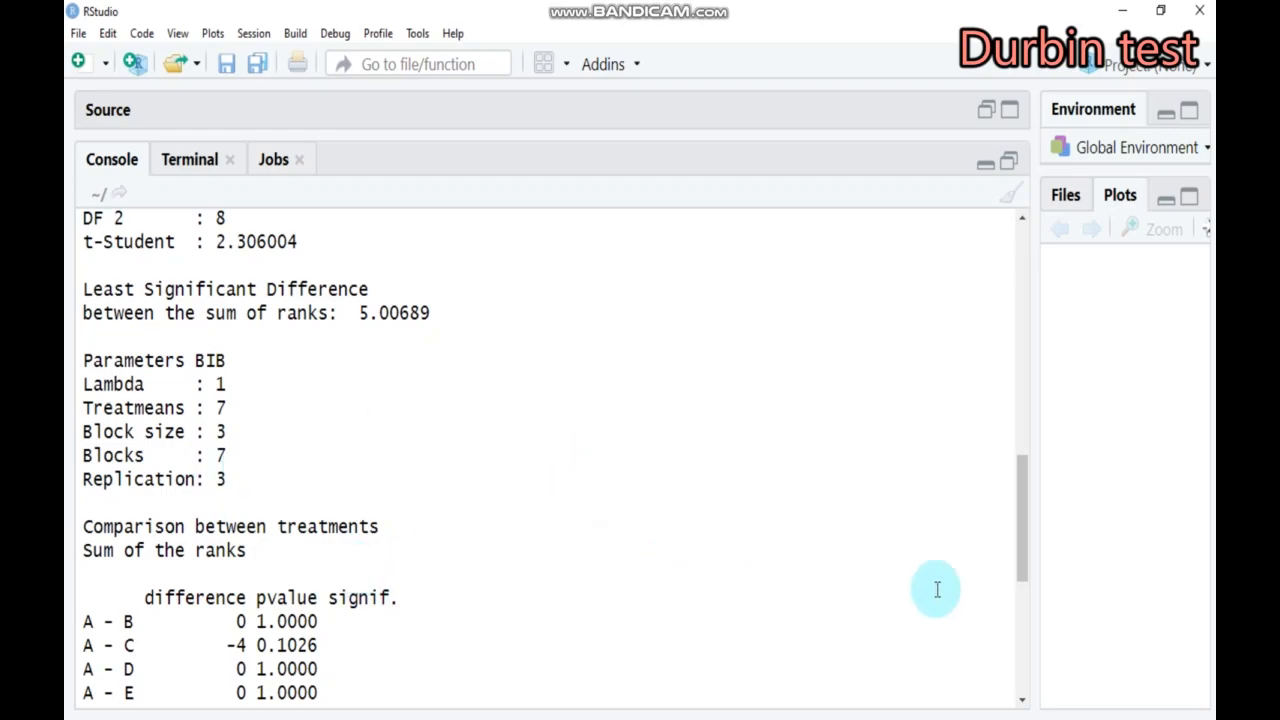
{"action": "left_click", "coordinate": [1022, 703]}
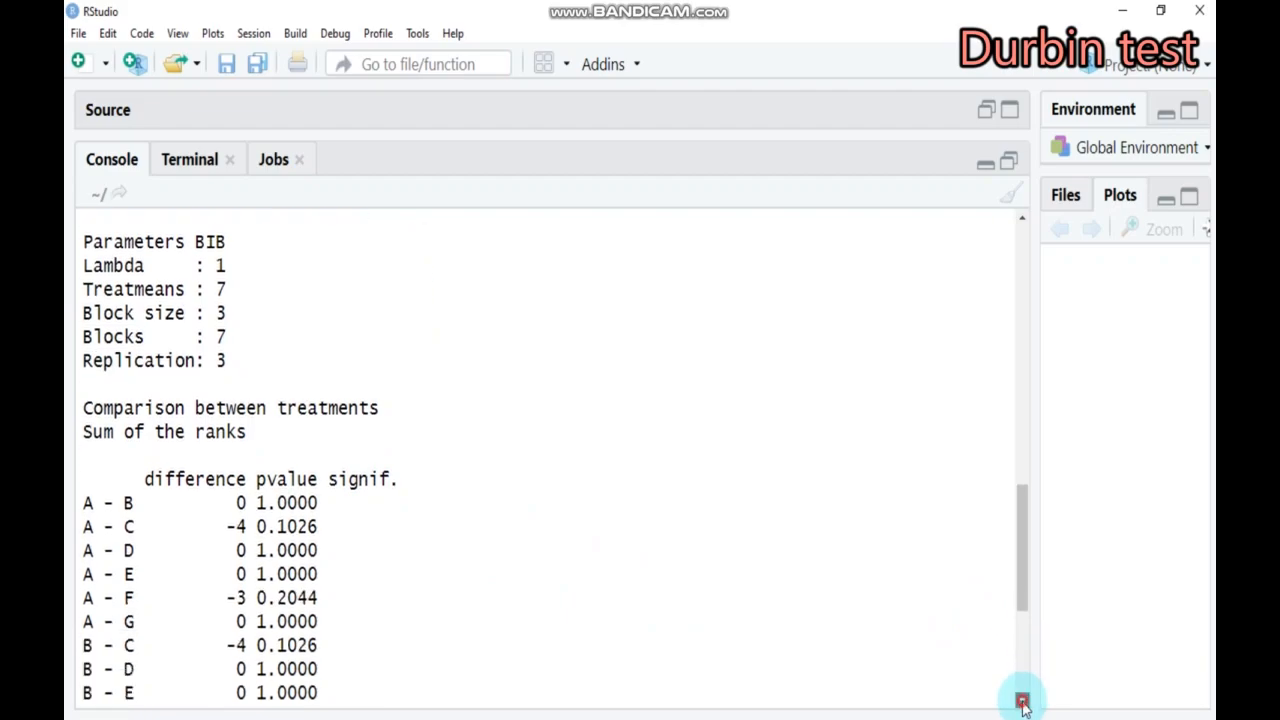
{"action": "left_click", "coordinate": [1022, 703]}
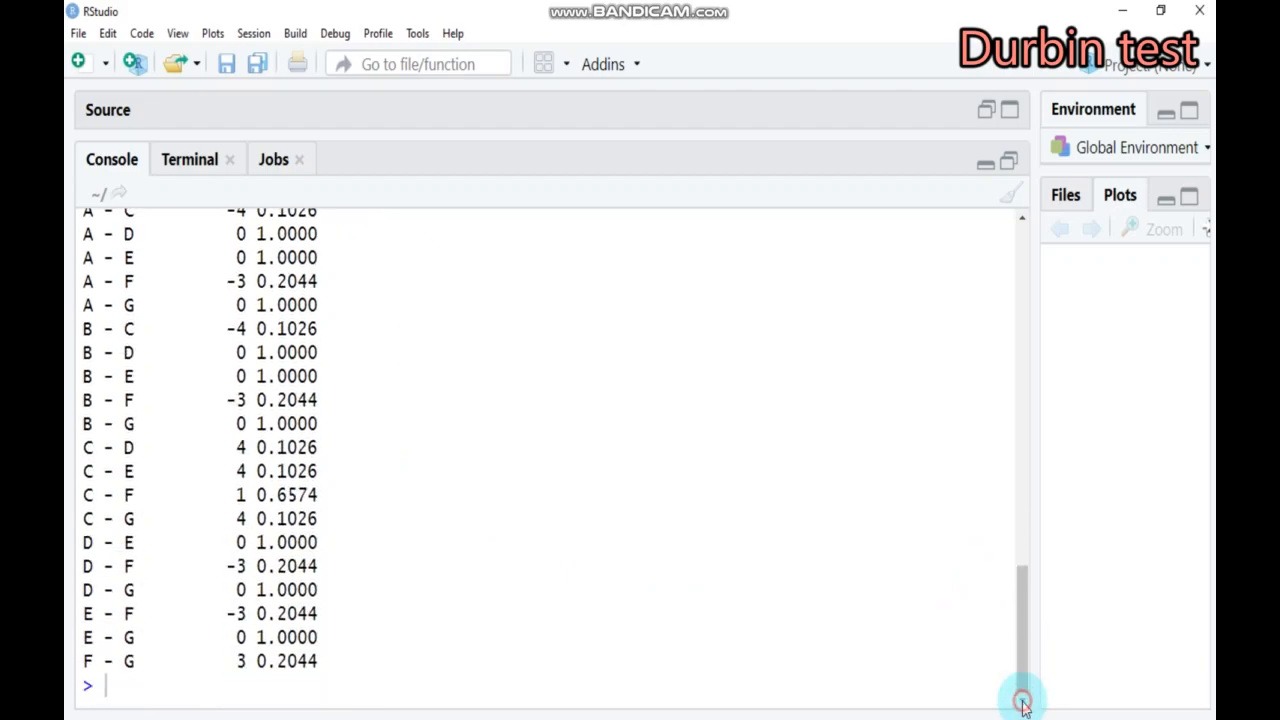
{"action": "left_click", "coordinate": [1022, 226]}
{"action": "left_click", "coordinate": [1022, 226]}
{"action": "left_click", "coordinate": [1022, 226]}
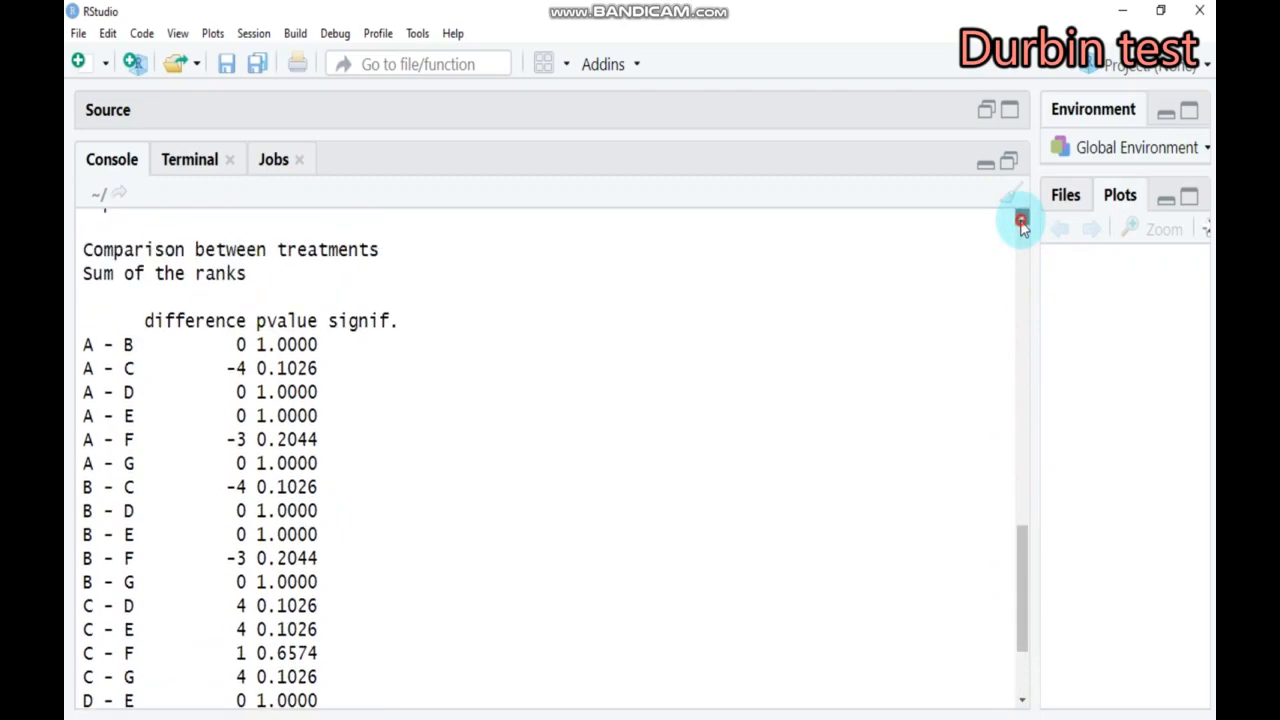
{"action": "left_click", "coordinate": [1022, 226]}
{"action": "left_click", "coordinate": [1022, 226]}
{"action": "left_click", "coordinate": [1022, 226]}
{"action": "left_click", "coordinate": [1022, 226]}
{"action": "left_click", "coordinate": [1022, 226]}
{"action": "left_click", "coordinate": [1022, 226]}
{"action": "left_click", "coordinate": [1022, 226]}
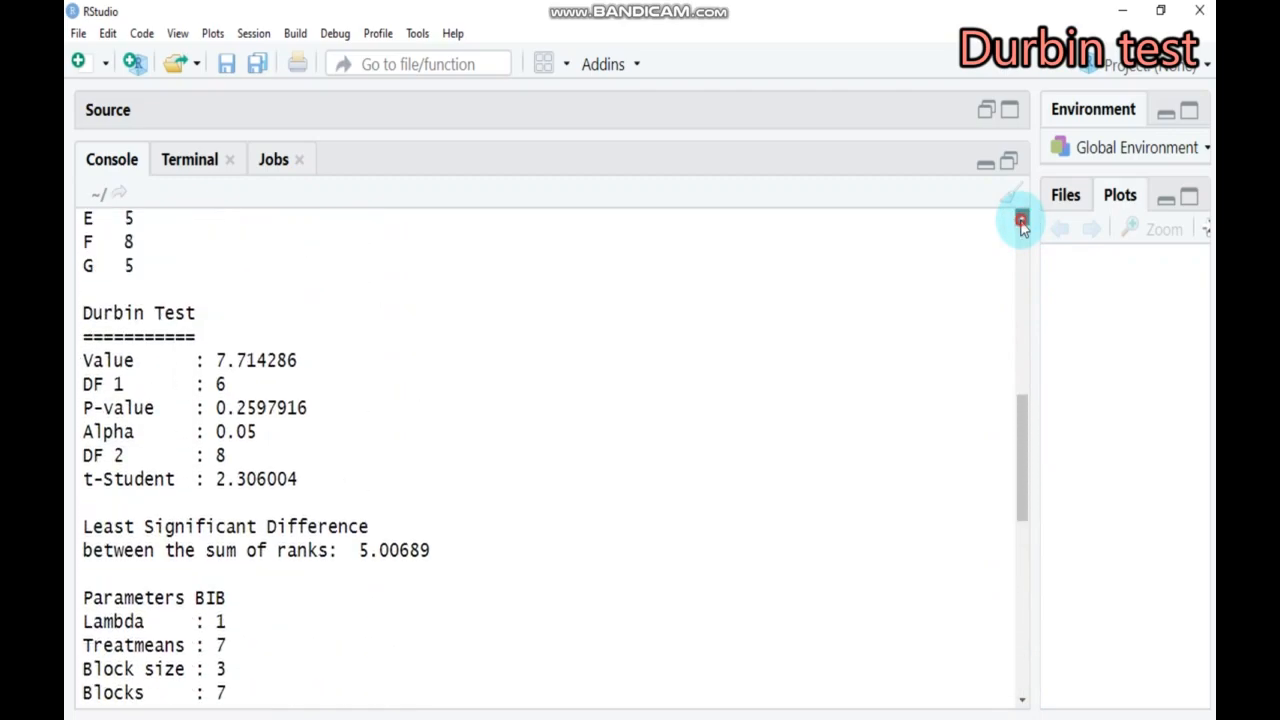
Bring the script back into view and enter the contact e-mail address on line 12, below the Durbin test statement
{"action": "left_click", "coordinate": [985, 164]}
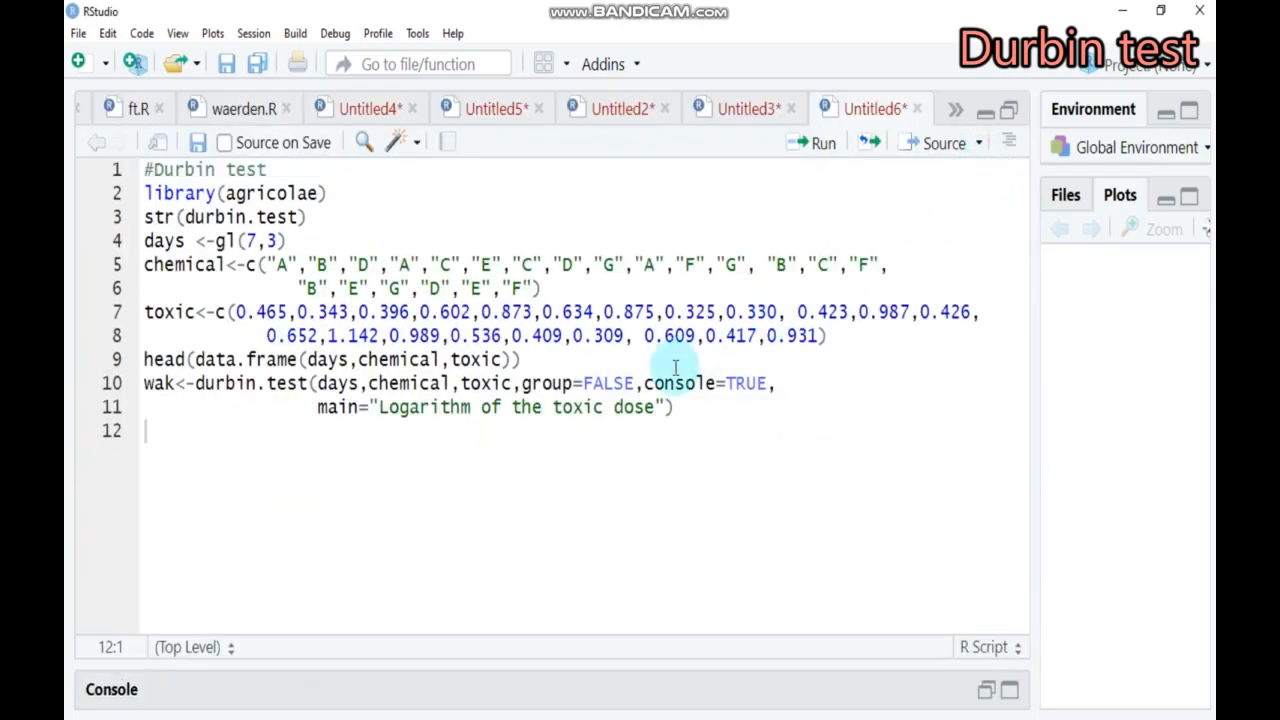
{"action": "left_click", "coordinate": [195, 441]}
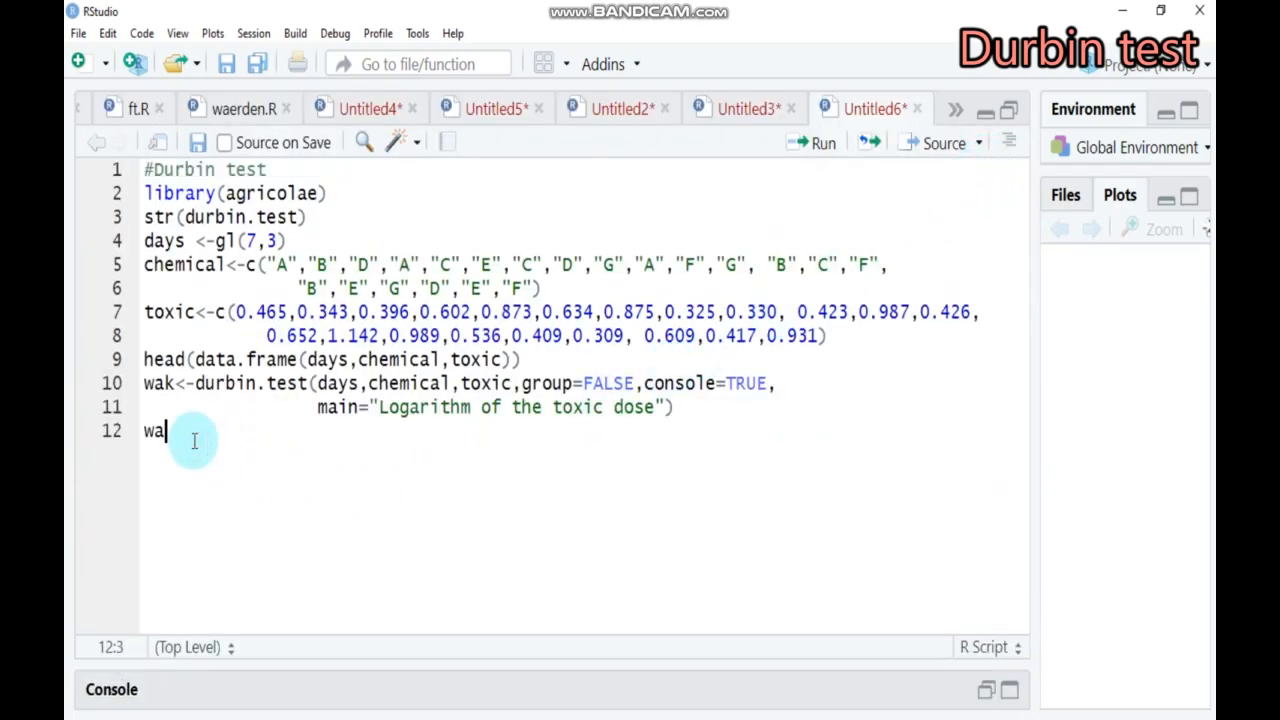
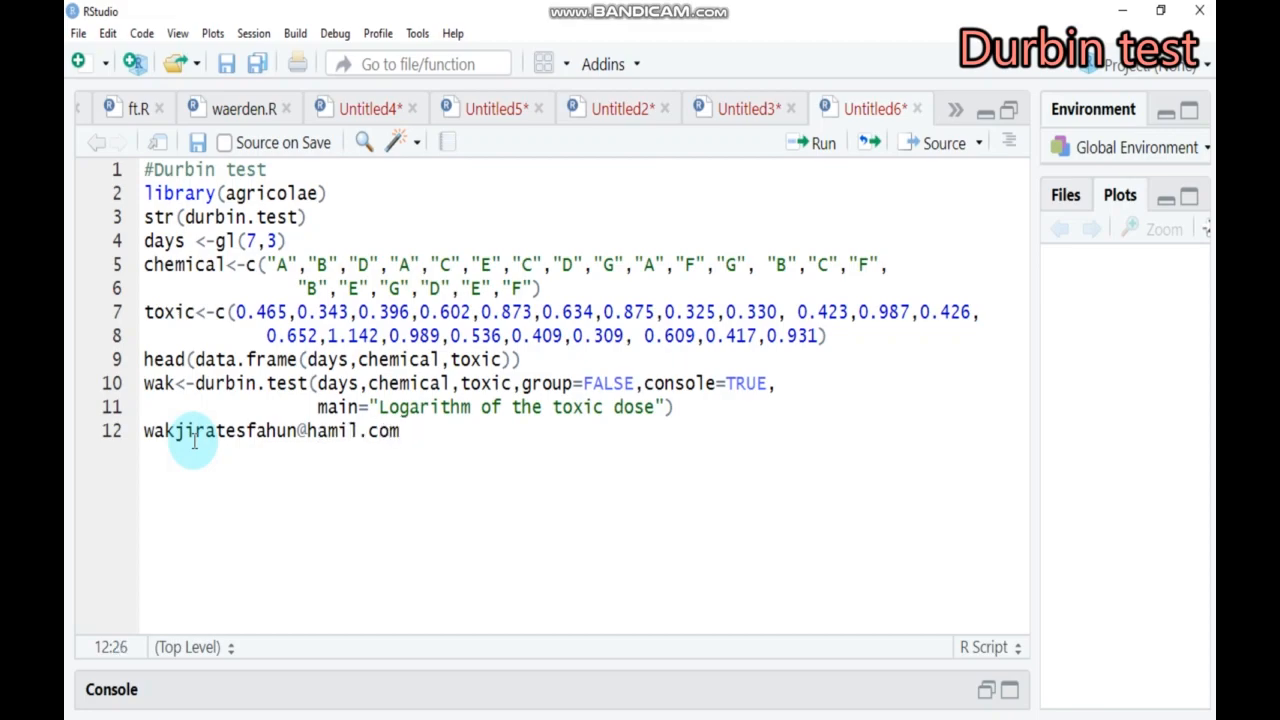